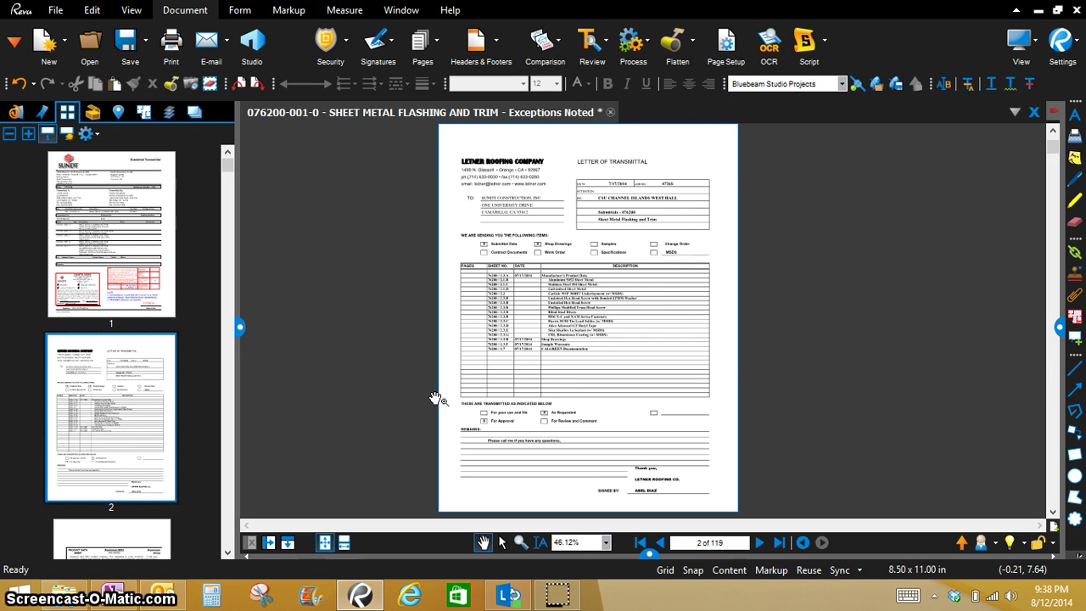
# Show the markups list and review its entries, including the text boxes on pages 22 and 23 and the arrow on page 58
pyautogui.click(424, 398)
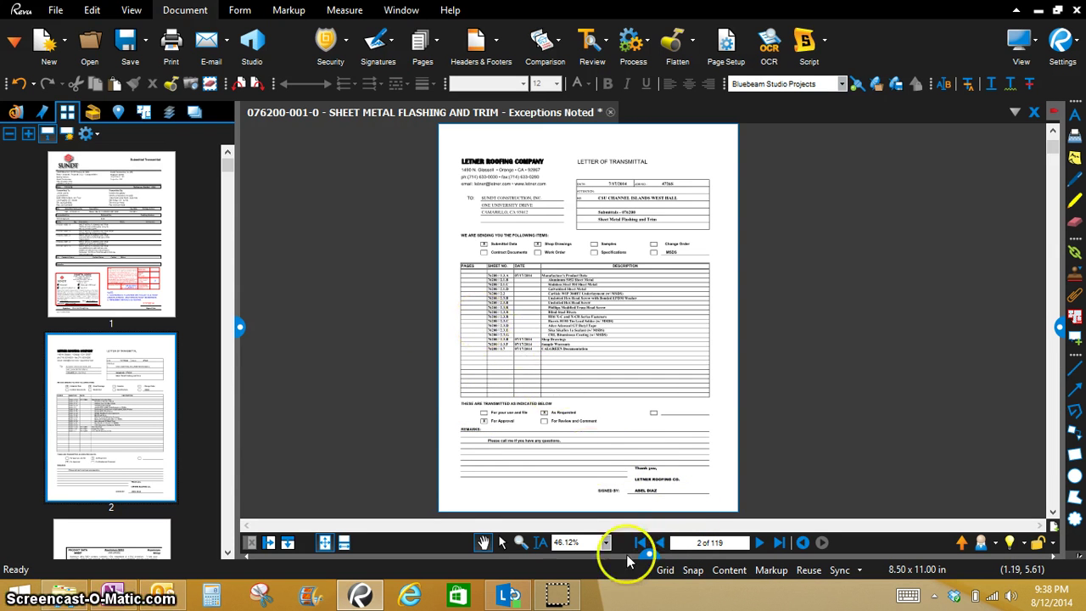
pyautogui.click(649, 554)
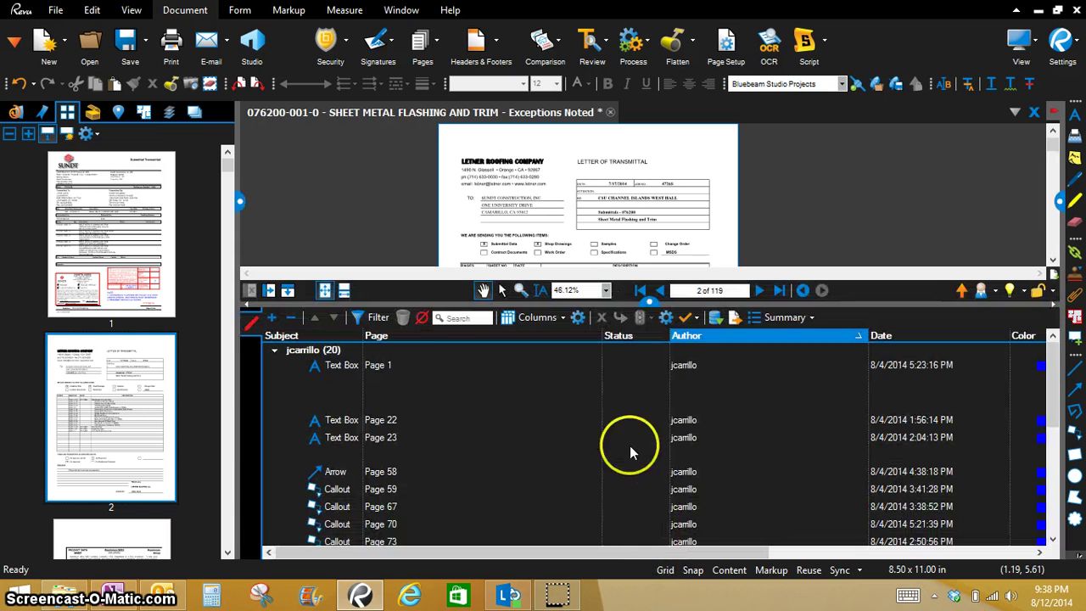
pyautogui.click(446, 366)
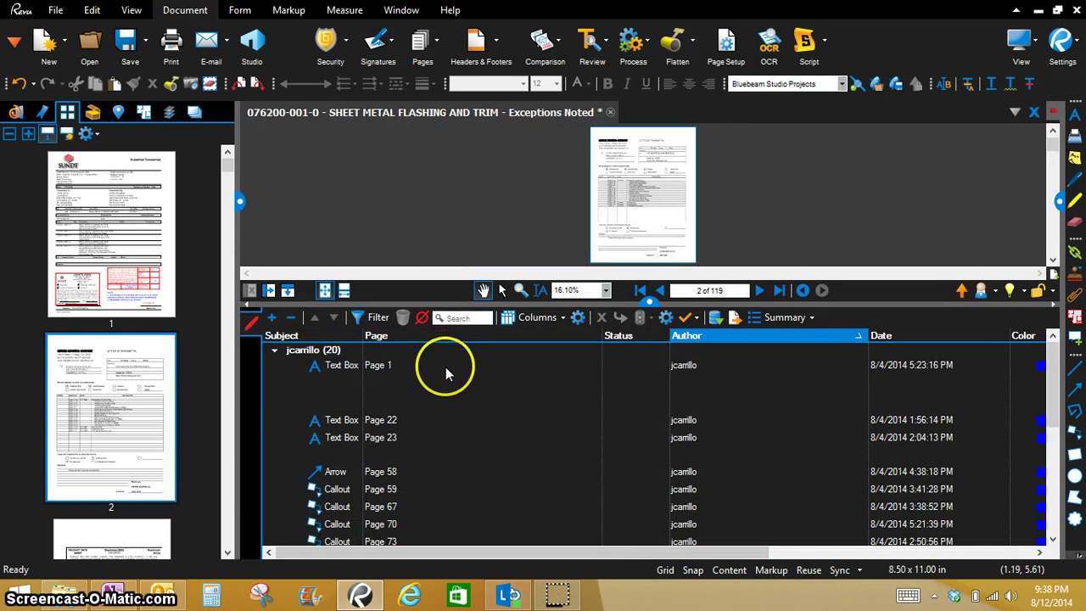
pyautogui.click(447, 420)
pyautogui.click(439, 437)
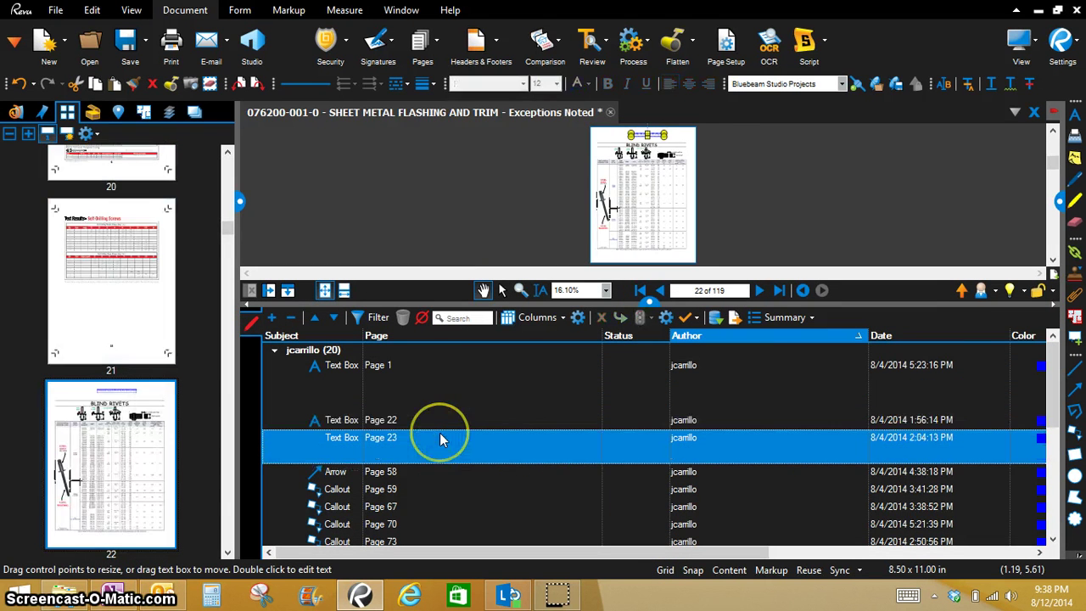
pyautogui.click(437, 473)
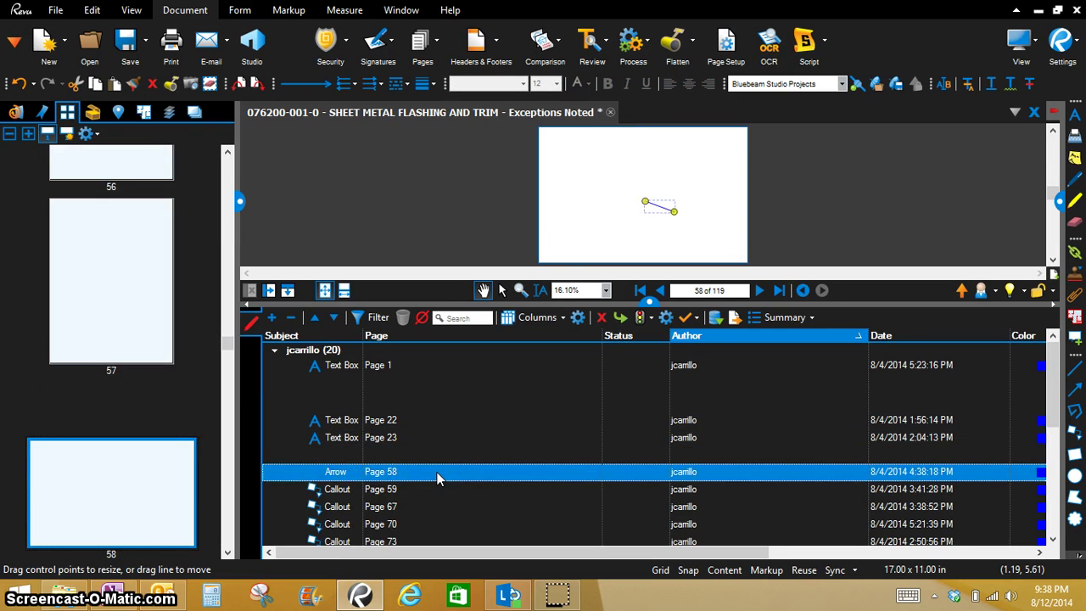
pyautogui.scroll(-5, 437, 475)
pyautogui.click(691, 490)
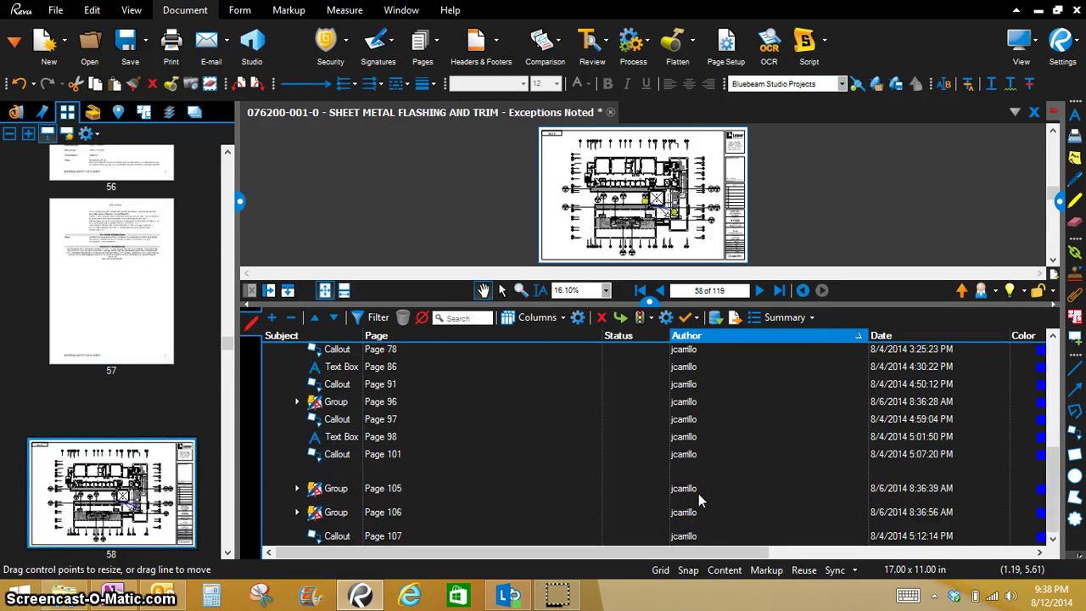
pyautogui.scroll(5, 699, 493)
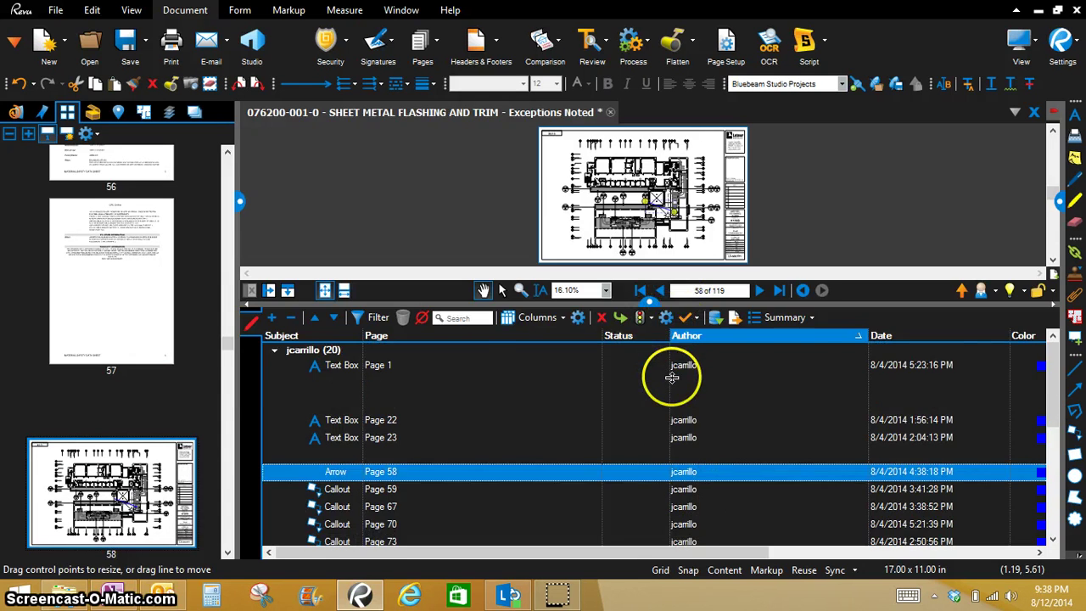
# Append a PDF markup summary titled "EXCEPTIONS NOTED - SUBMITTAL COMMENT SUMMARY" to the current document
pyautogui.moveTo(672, 376); pyautogui.dragTo(679, 376)
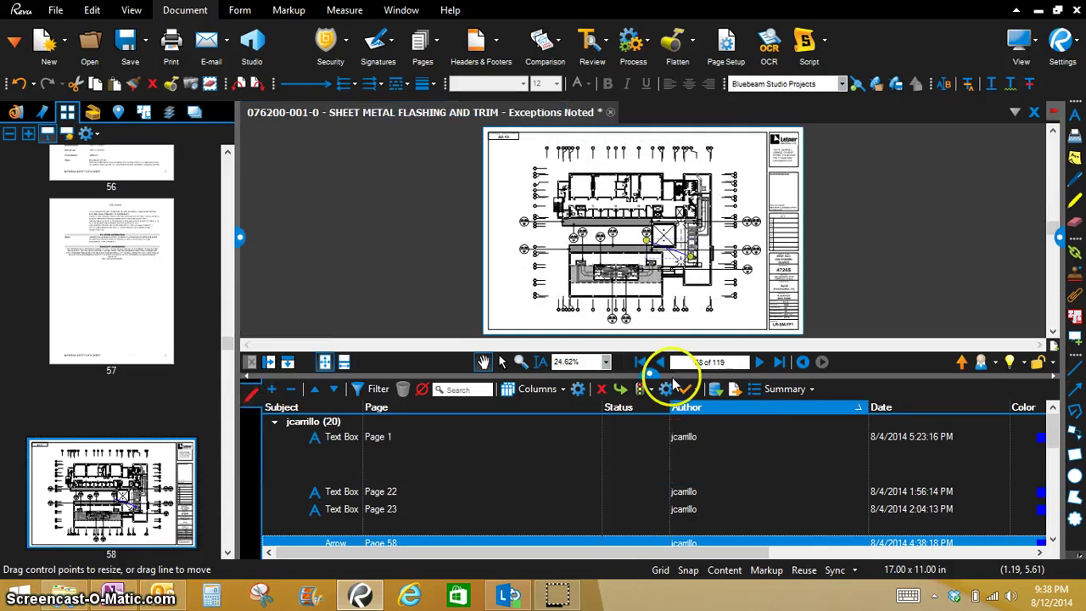
pyautogui.click(803, 388)
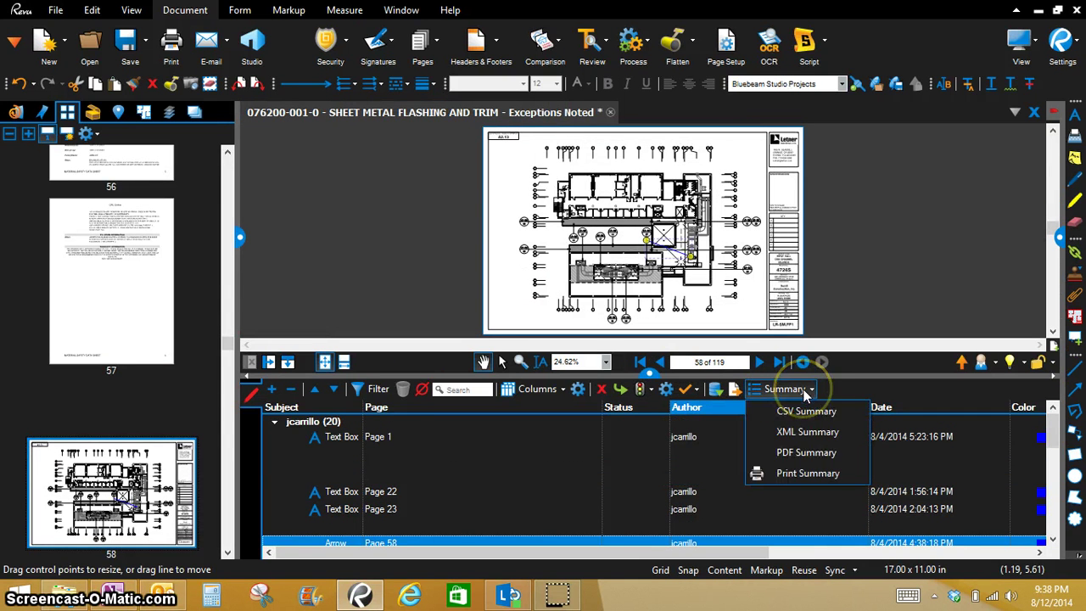
pyautogui.click(807, 455)
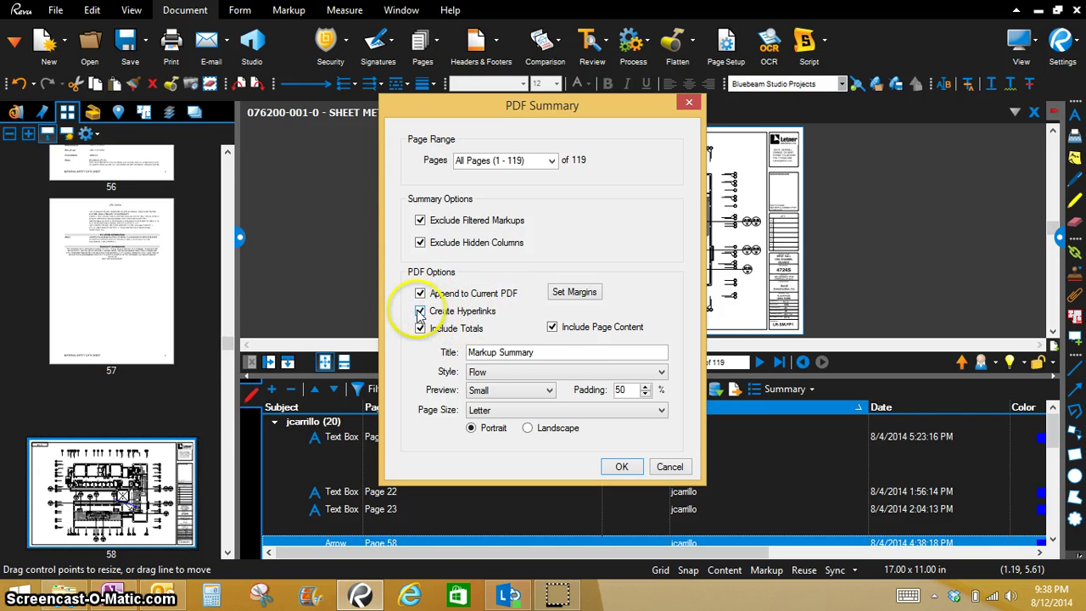
pyautogui.moveTo(541, 353); pyautogui.dragTo(465, 352)
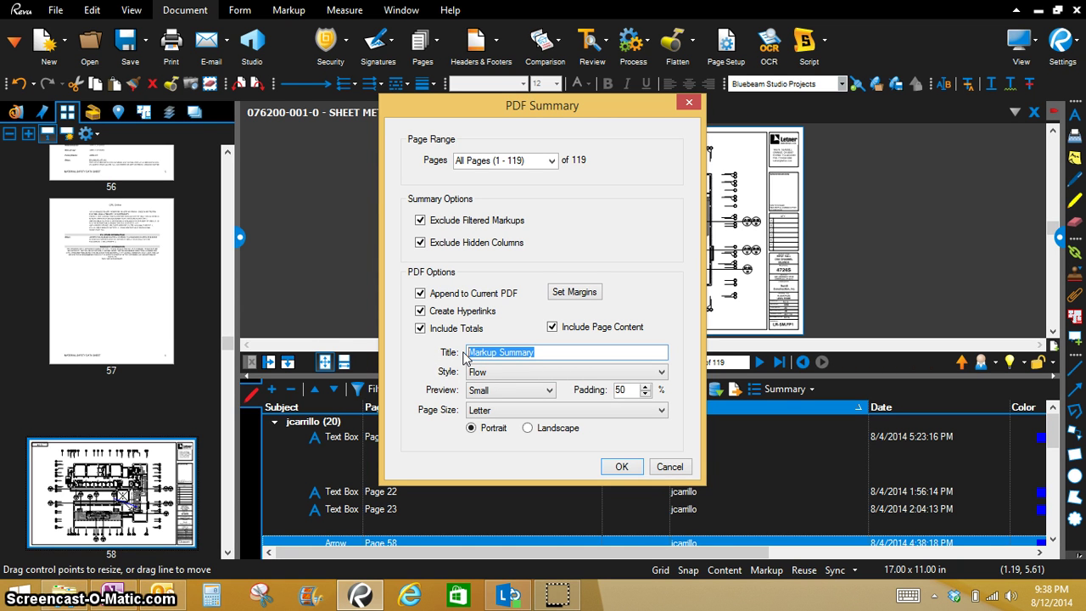
pyautogui.write('EXCEPTIONS NOTED - SUBMI')
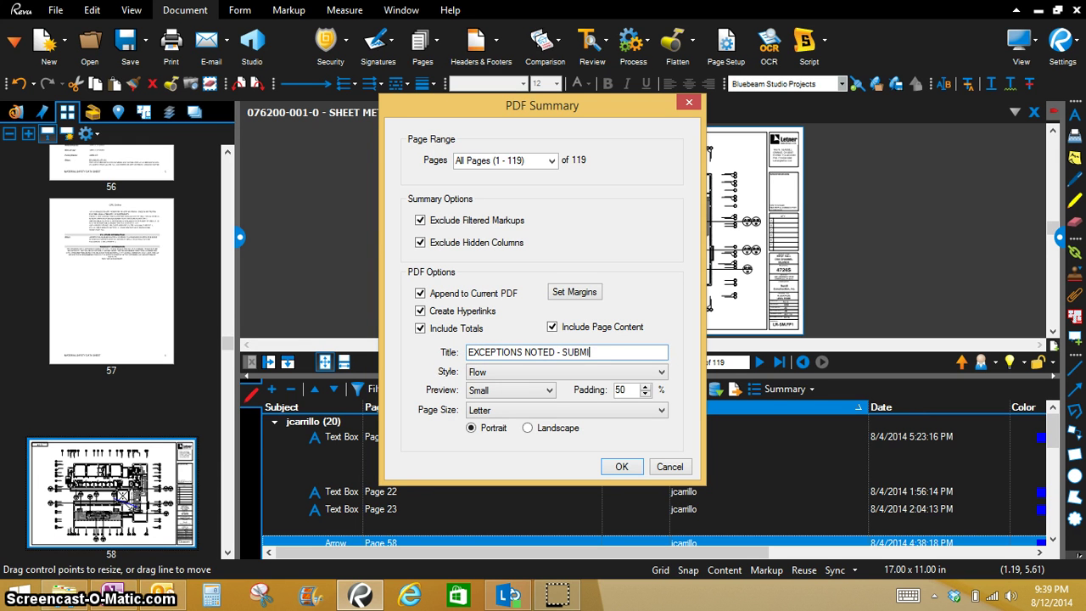
pyautogui.write('TTAL COMMENT SUMMARY')
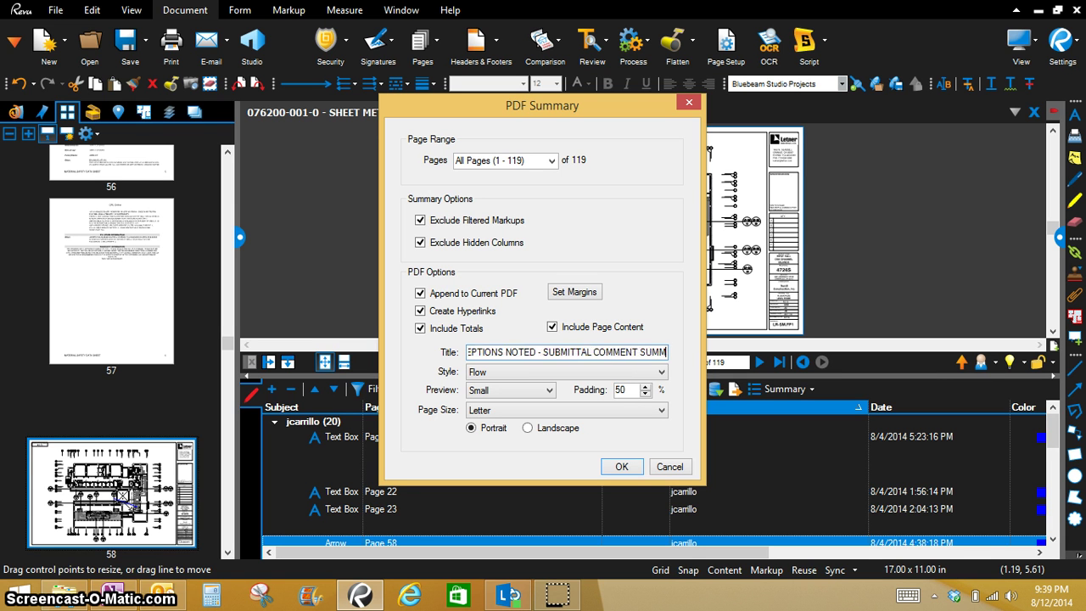
pyautogui.click(622, 468)
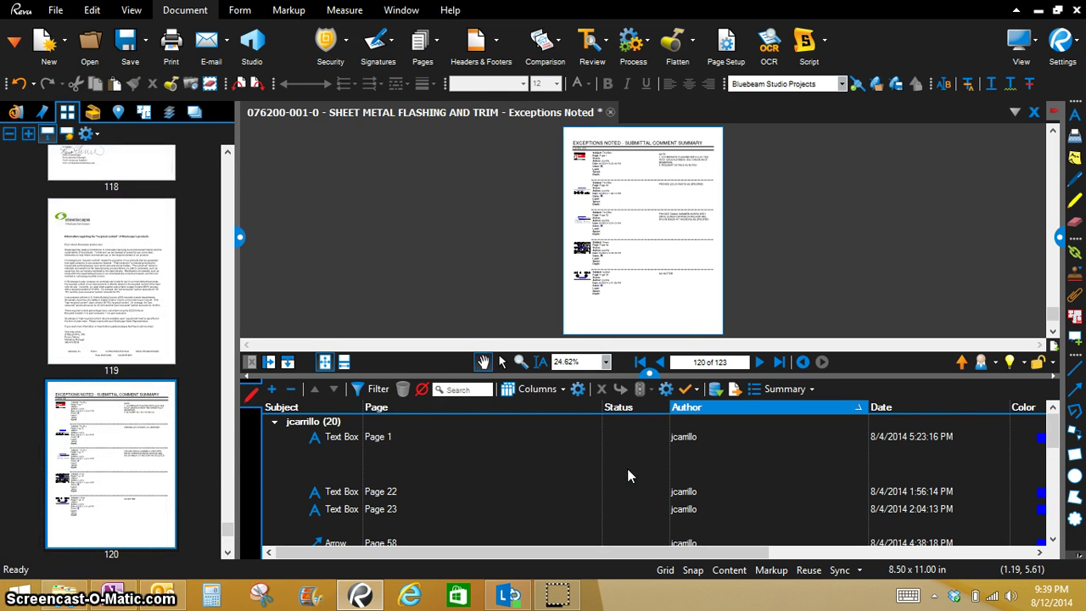
# Look through the thumbnails of the appended comment summary, pages 120 to 123
pyautogui.click(229, 549)
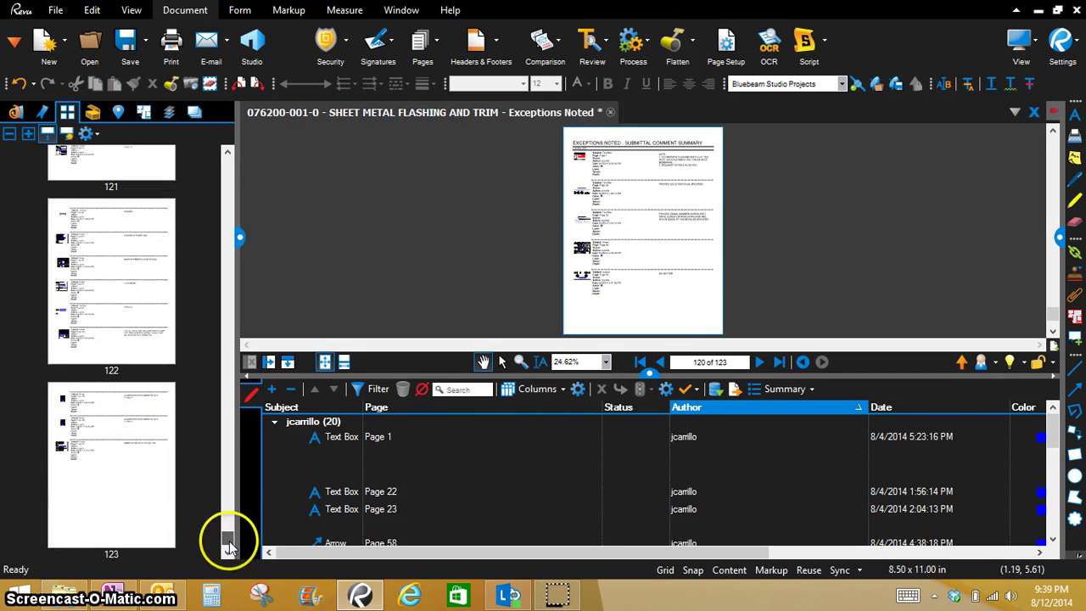
pyautogui.scroll(1, 230, 536)
pyautogui.scroll(-1, 231, 536)
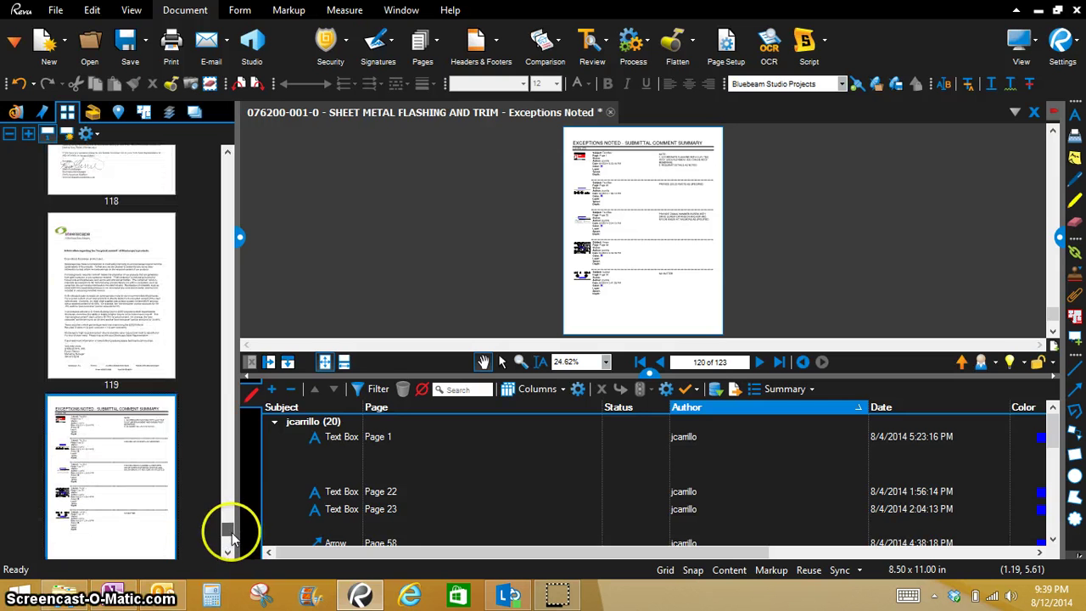
pyautogui.click(230, 550)
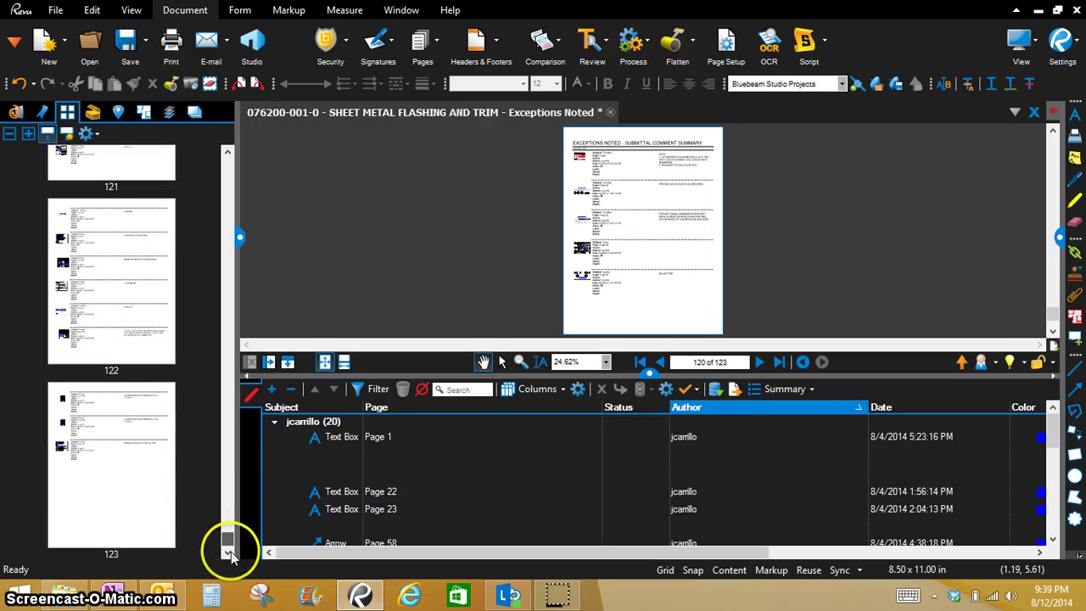
pyautogui.scroll(3, 181, 445)
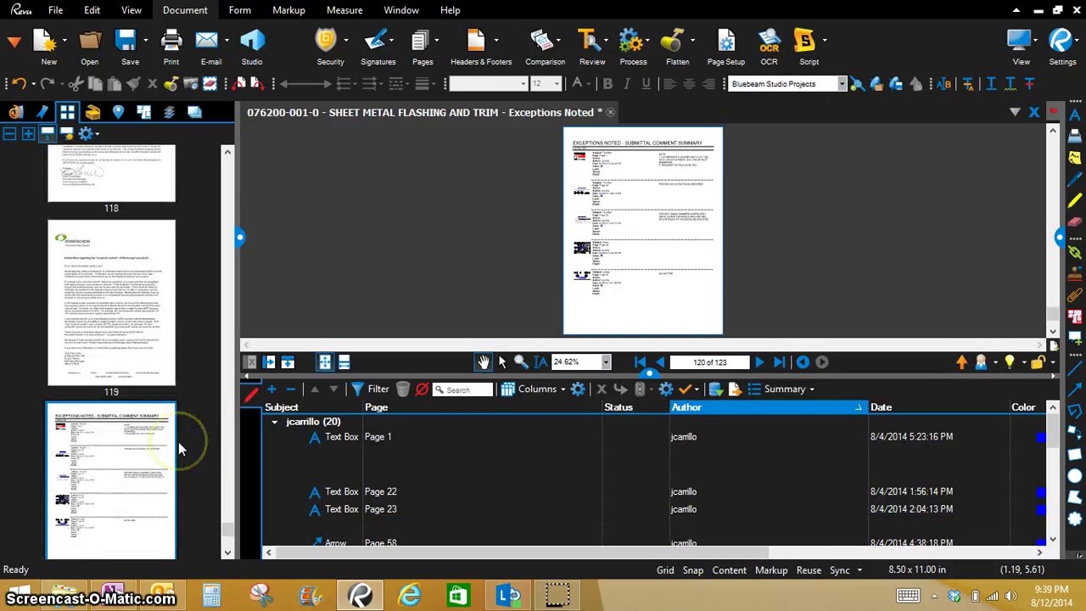
pyautogui.scroll(-3, 117, 448)
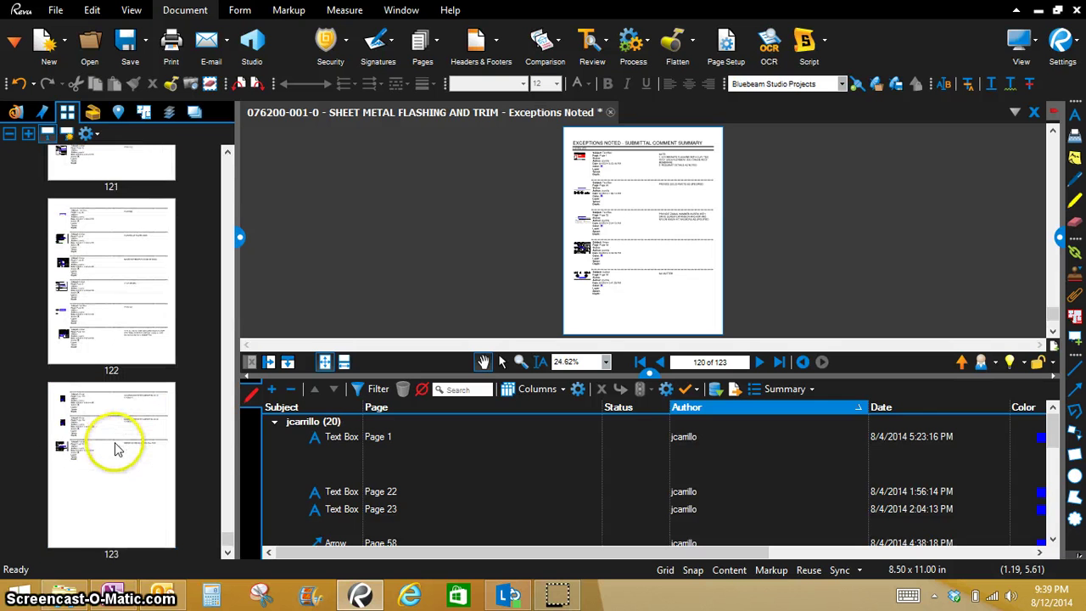
pyautogui.scroll(3, 116, 400)
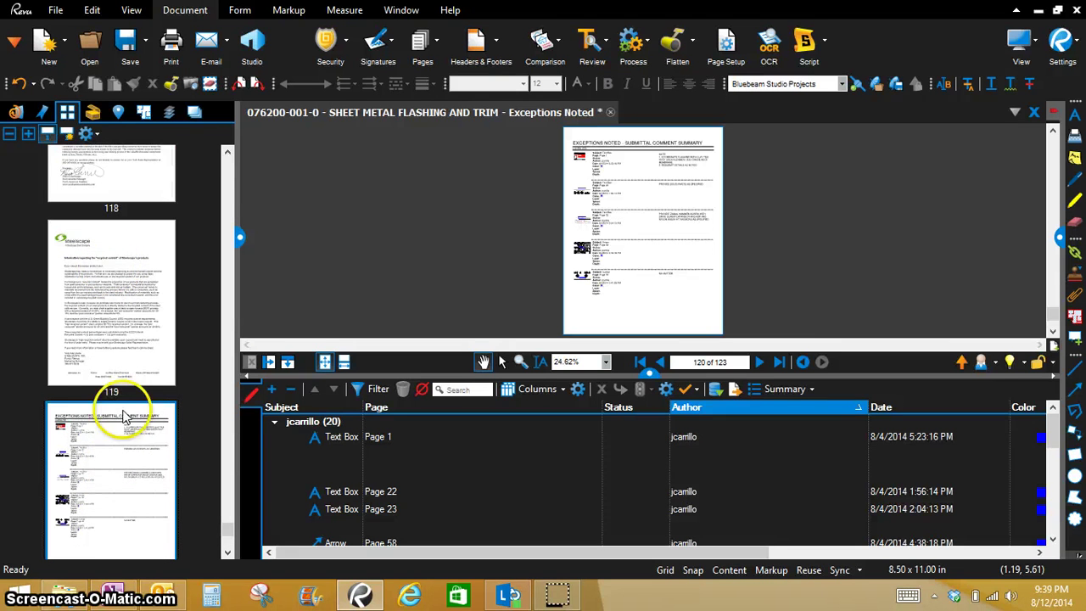
pyautogui.scroll(-3, 119, 450)
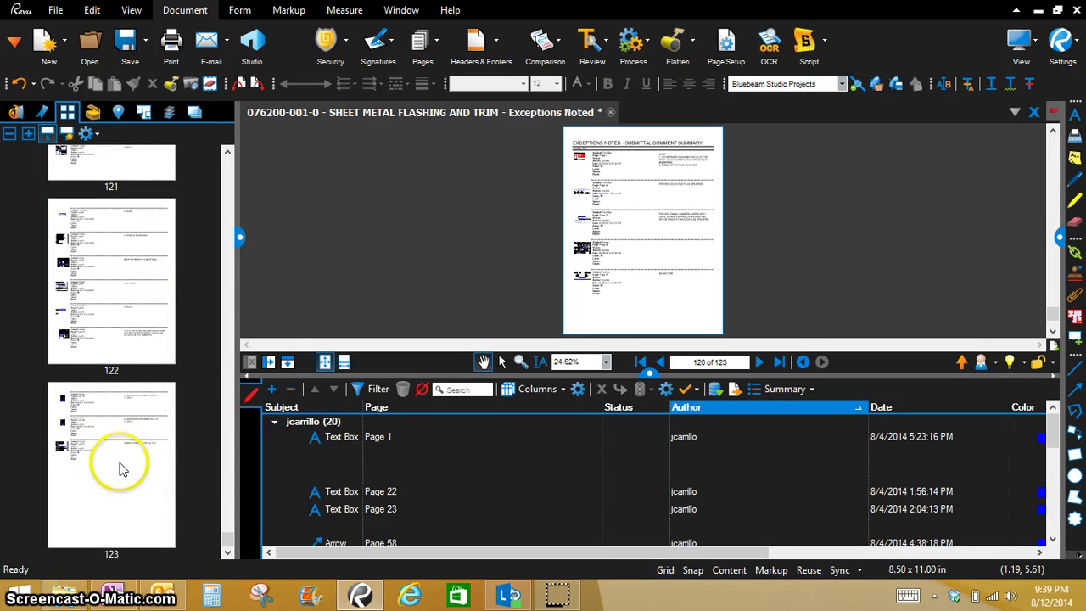
# Move the four comment summary pages, 120 to 123, to directly after page 1
pyautogui.scroll(2, 127, 293)
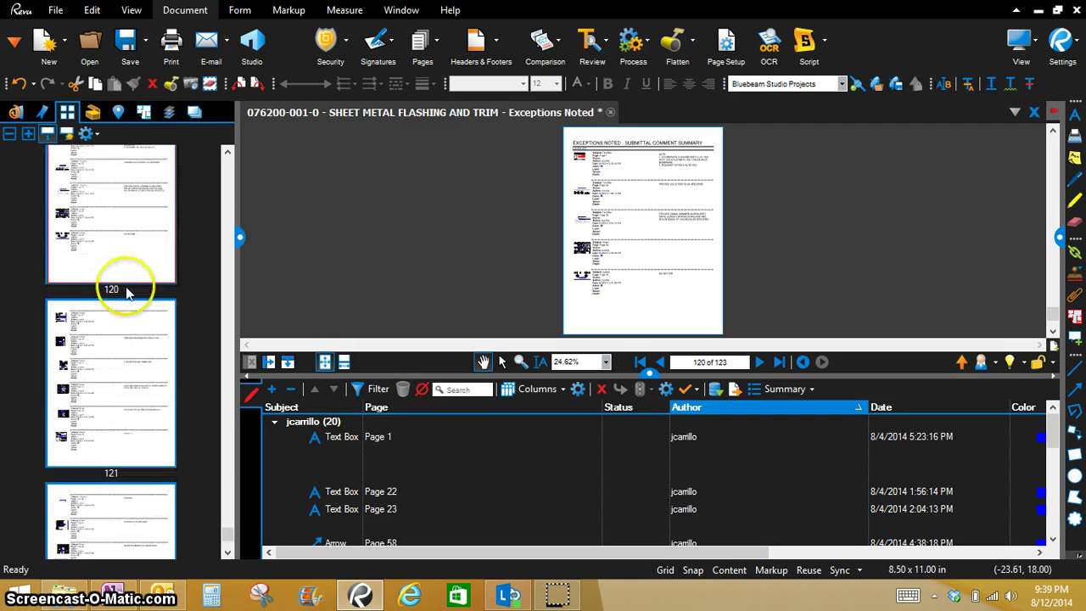
pyautogui.scroll(2, 125, 288)
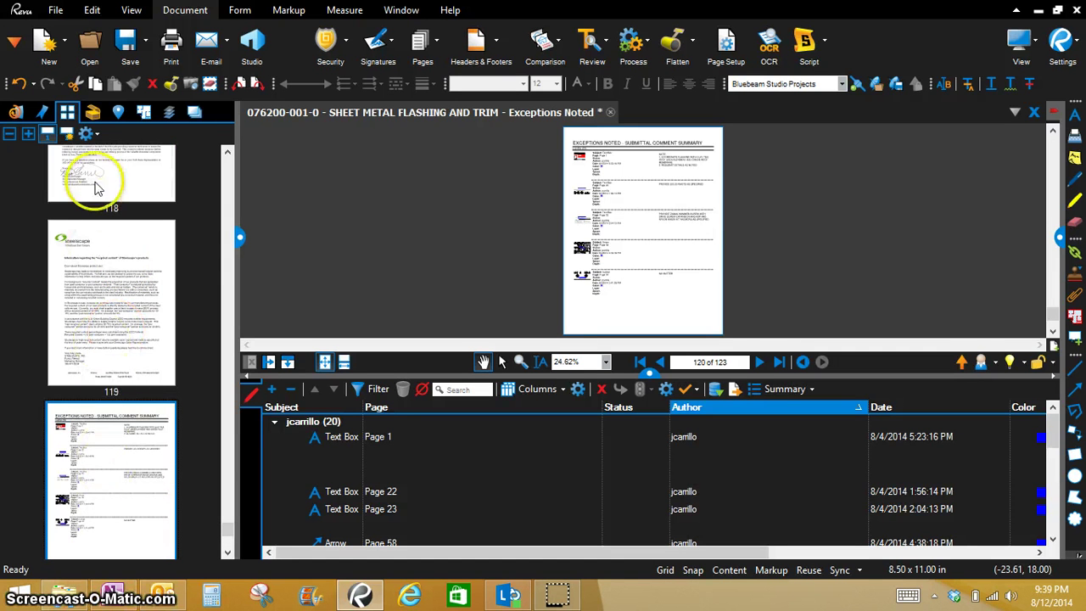
pyautogui.scroll(14, 102, 154)
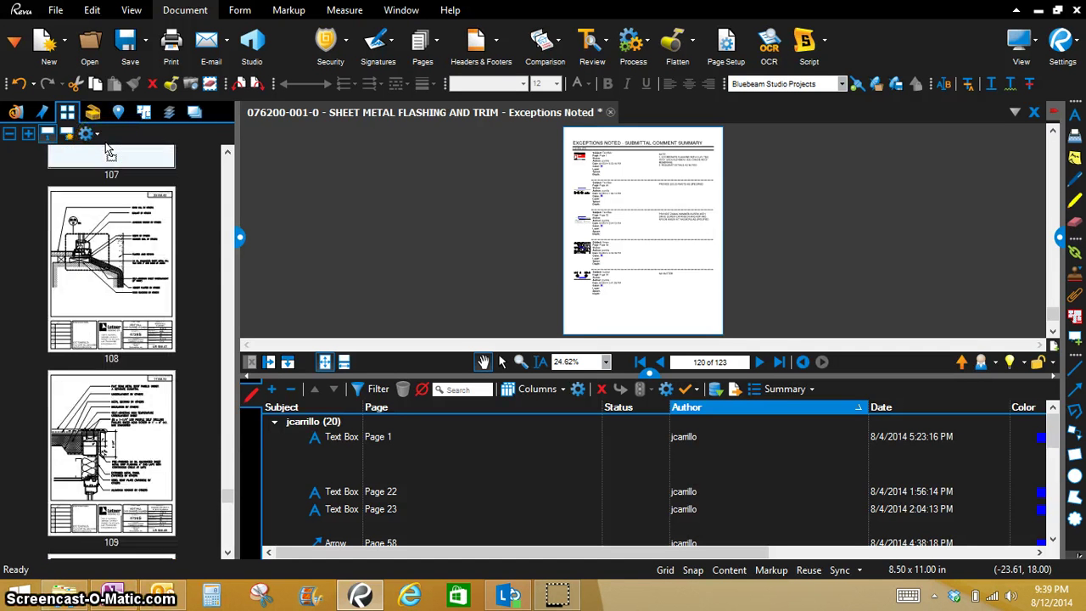
pyautogui.scroll(13, 108, 151)
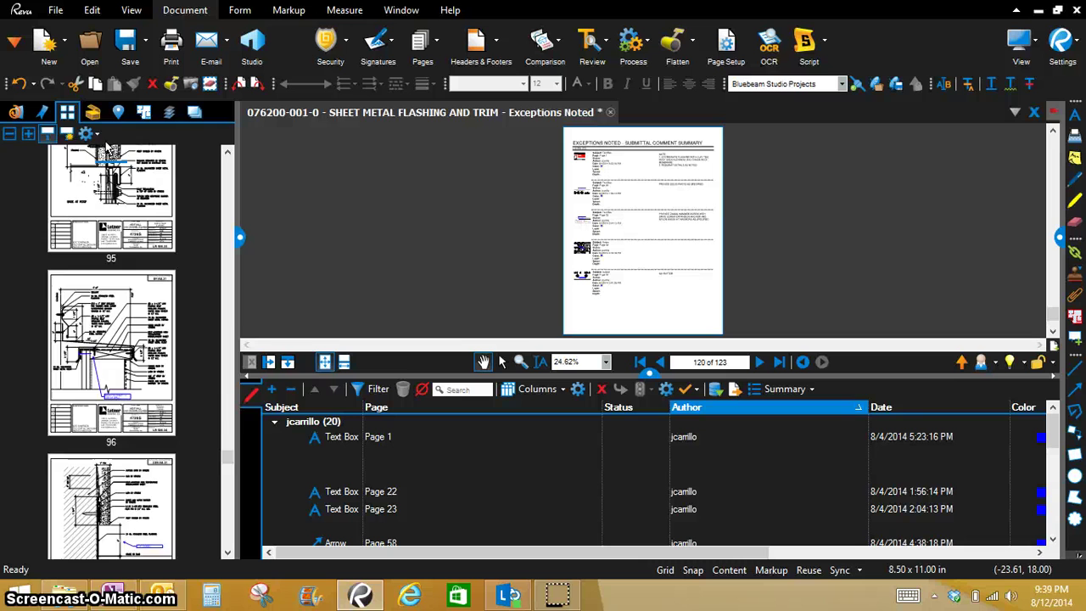
pyautogui.scroll(17, 108, 151)
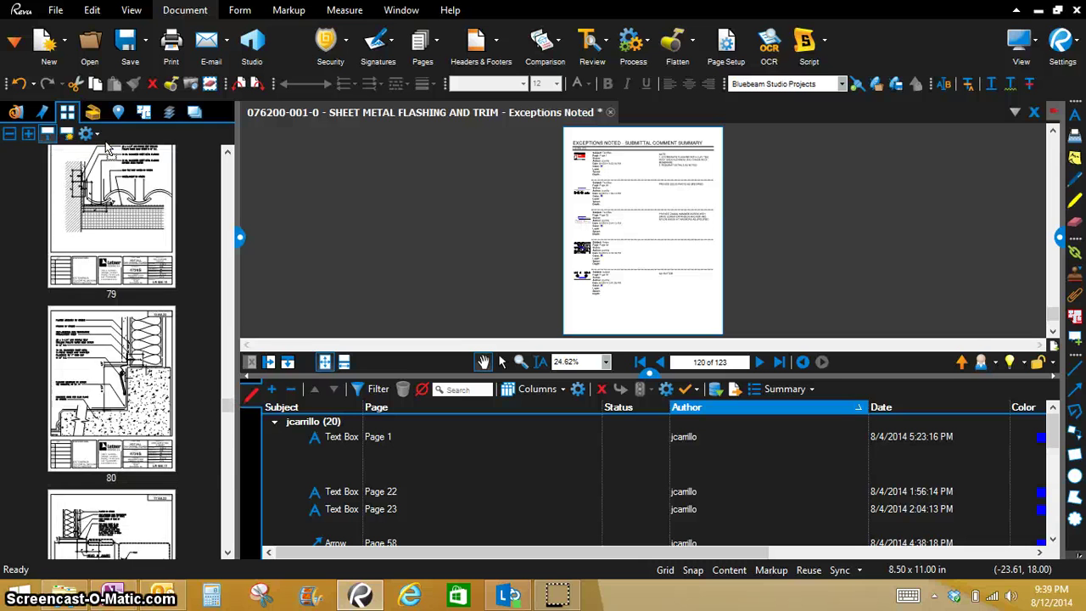
pyautogui.scroll(14, 108, 151)
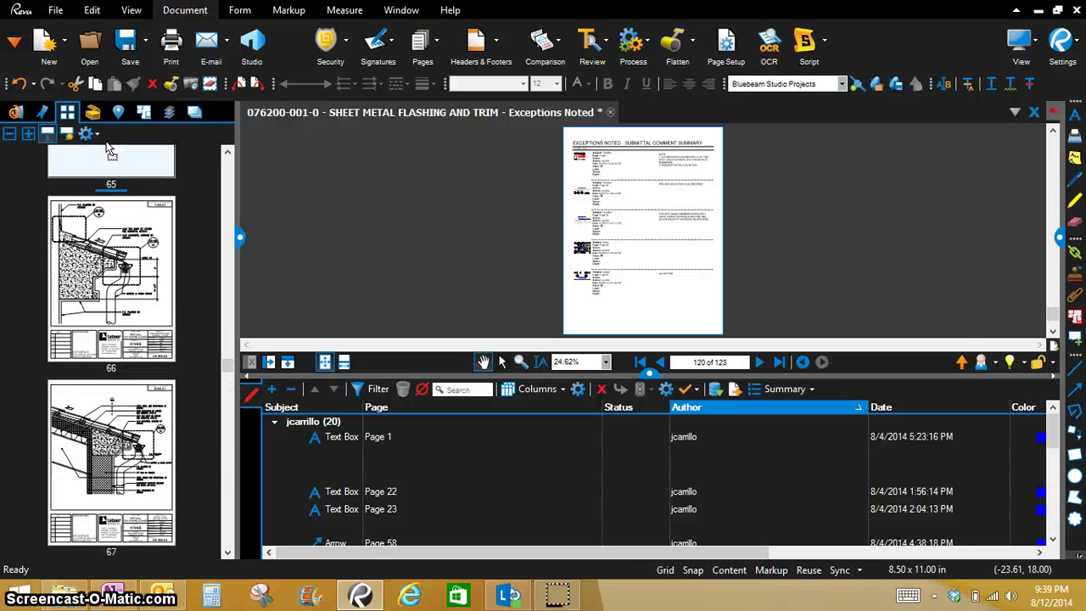
pyautogui.scroll(2, 107, 149)
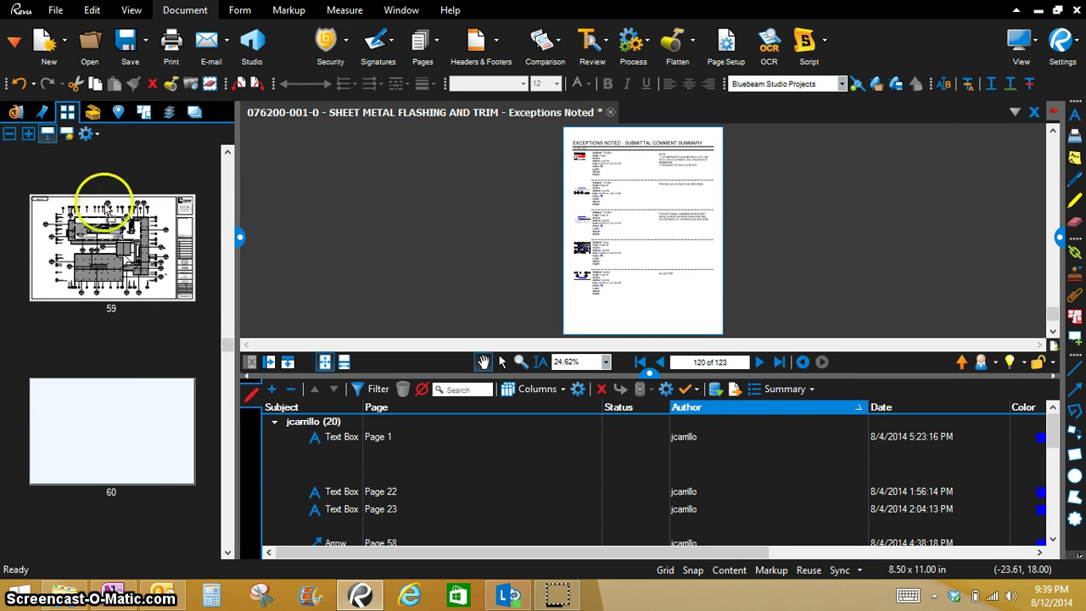
pyautogui.scroll(2, 109, 135)
pyautogui.scroll(20, 110, 140)
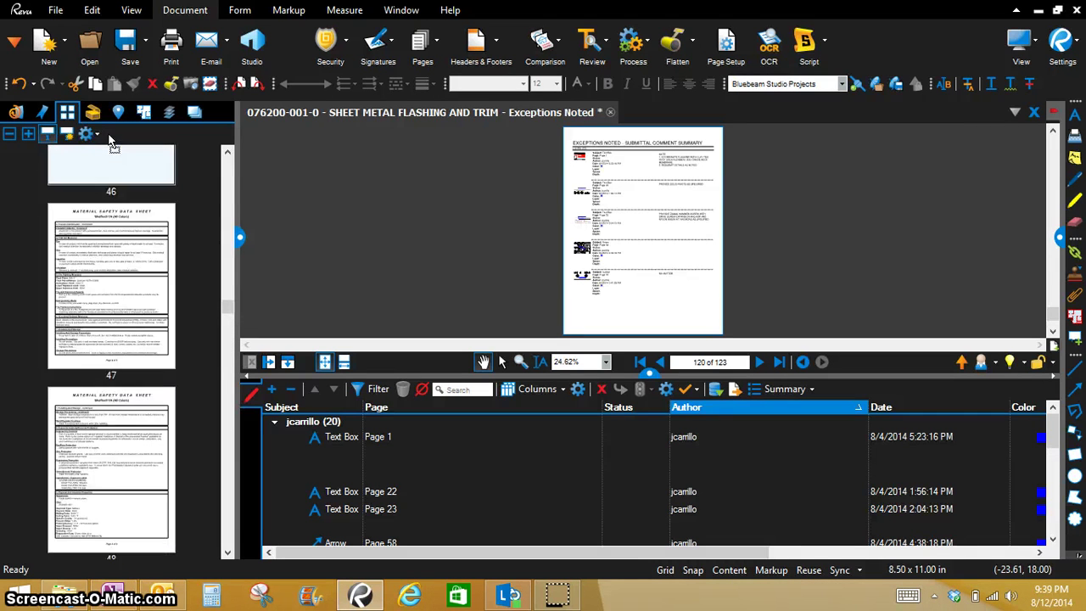
pyautogui.scroll(15, 111, 140)
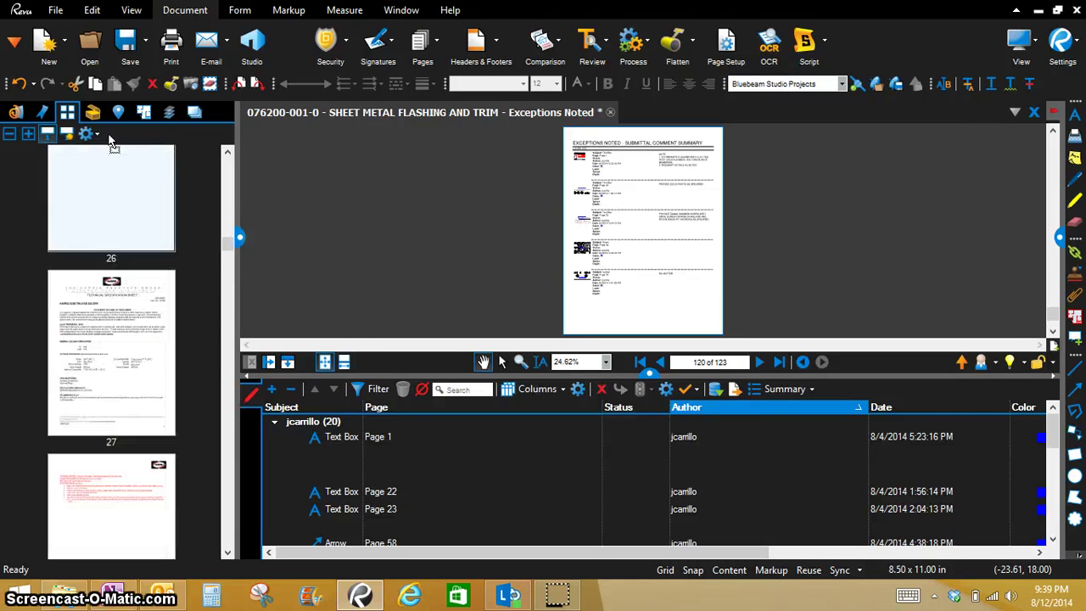
pyautogui.scroll(17, 110, 140)
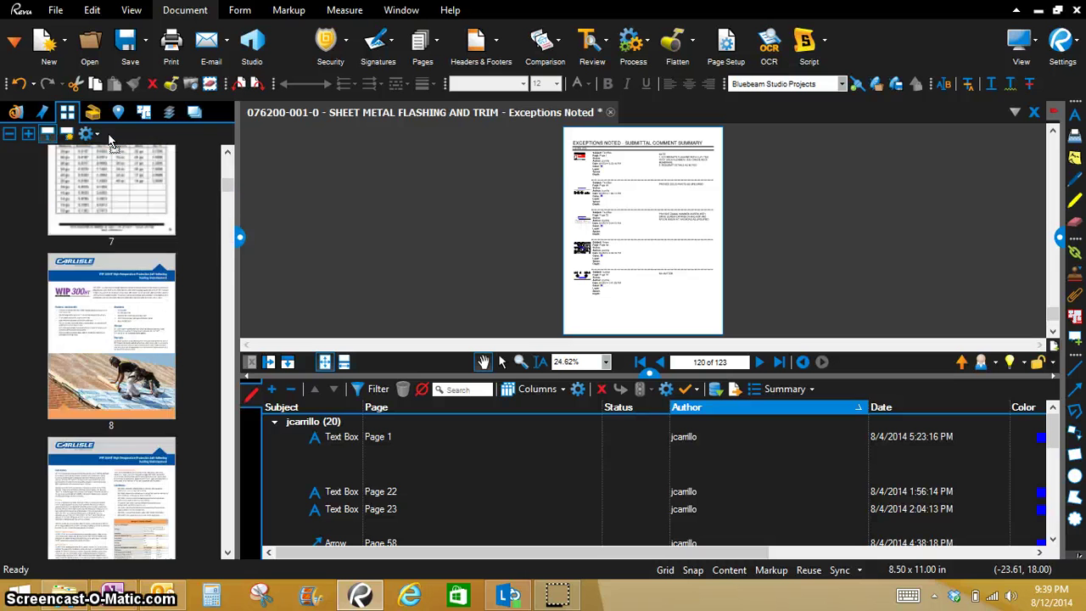
pyautogui.moveTo(109, 140); pyautogui.dragTo(119, 335)
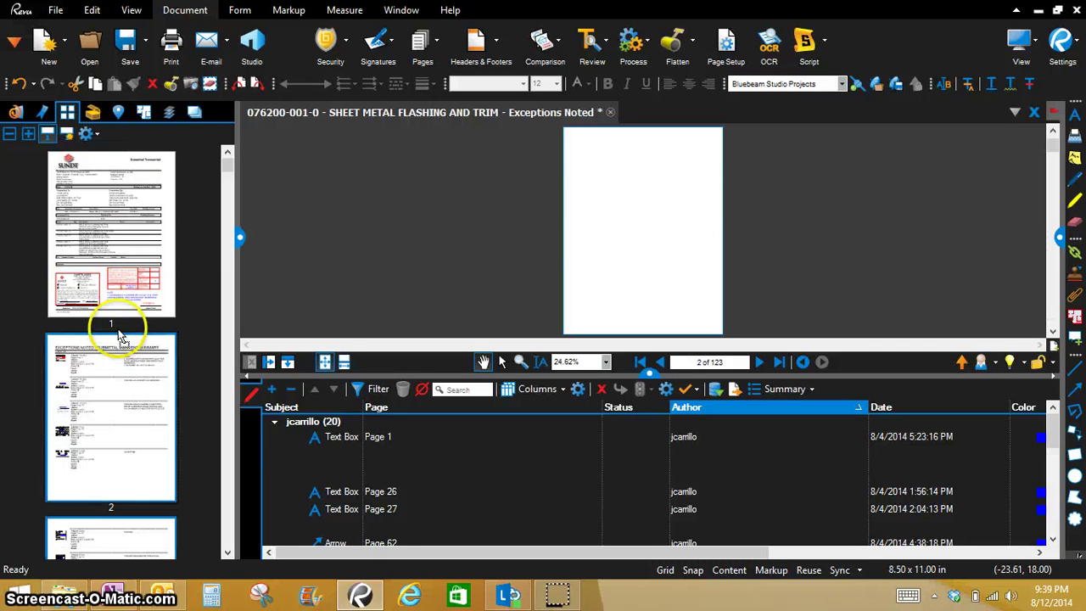
# Hide the markups list and follow the summary's preview link for the "PROVIDE SOLID RIVETS AS SPECIFIED" comment
pyautogui.click(648, 374)
pyautogui.scroll(5, 611, 145)
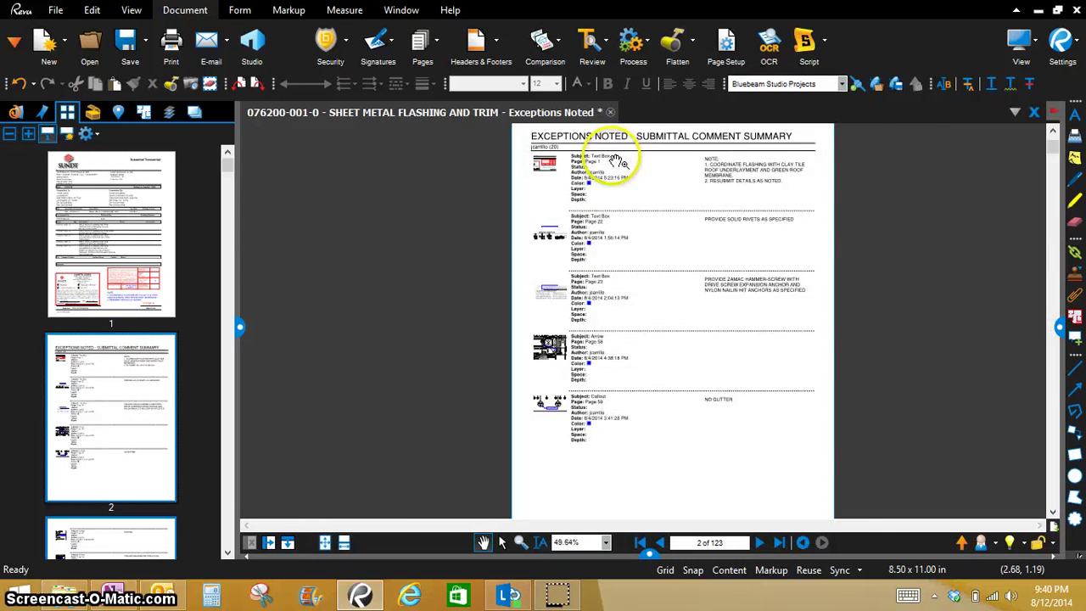
pyautogui.scroll(2, 601, 332)
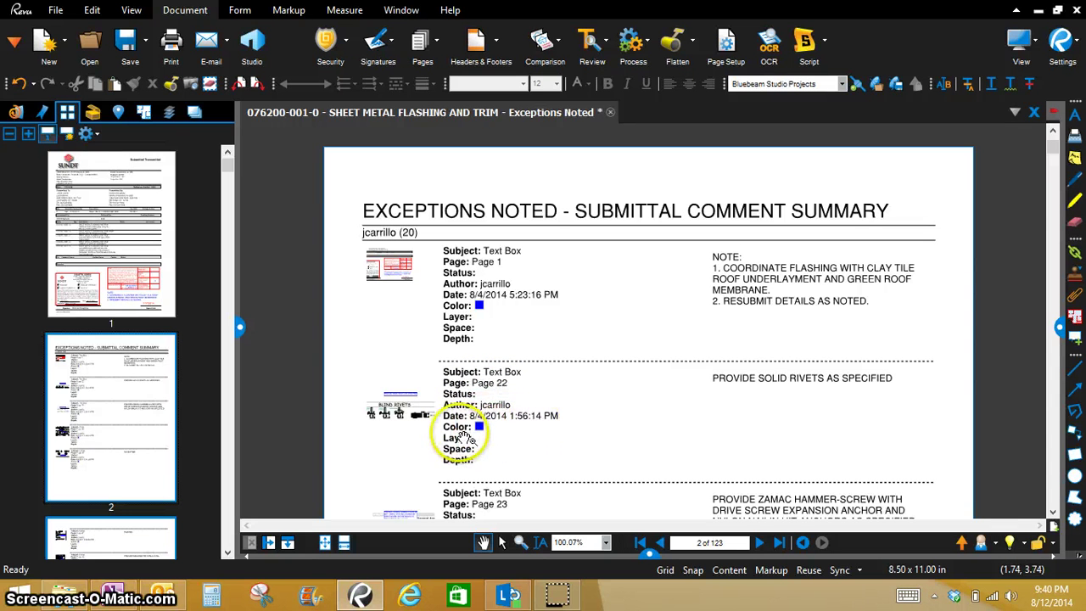
pyautogui.click(401, 407)
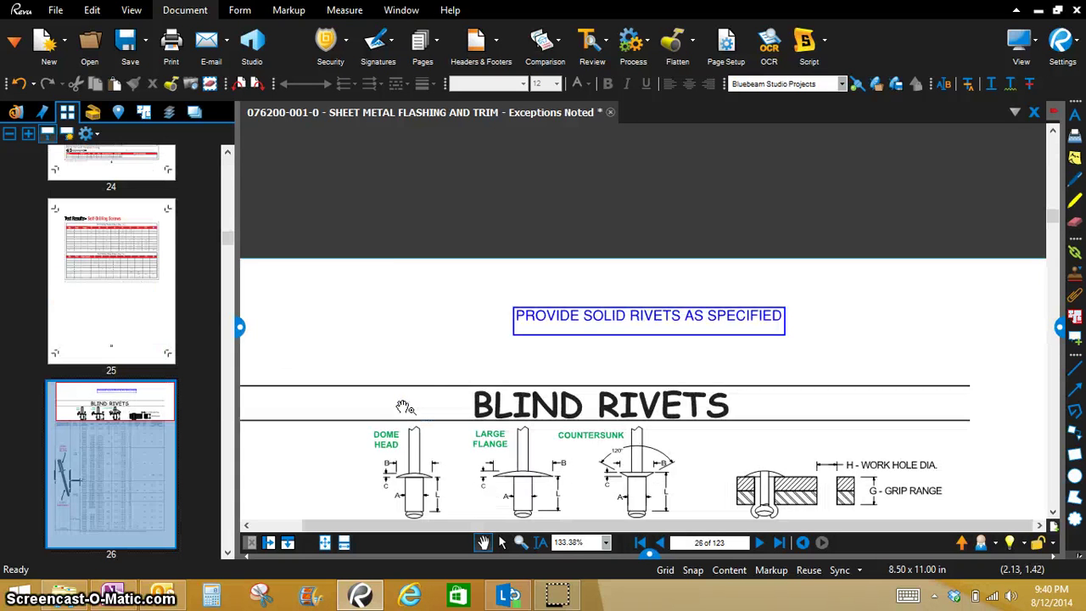
# Review the solid rivets comment on the blind rivets page and return to the comment summary through the previous views
pyautogui.scroll(-2, 628, 416)
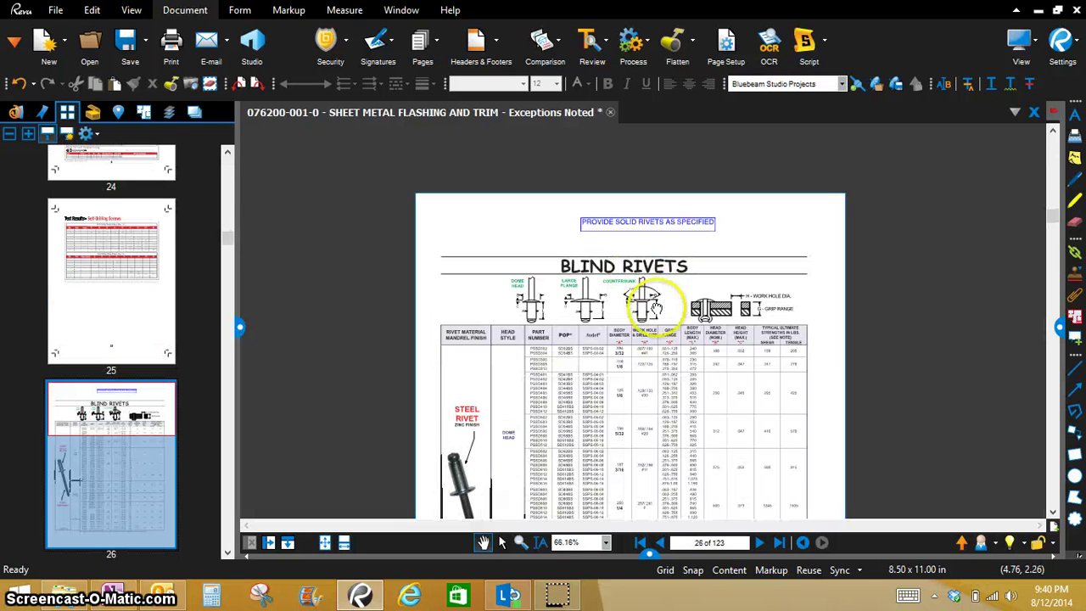
pyautogui.click(802, 543)
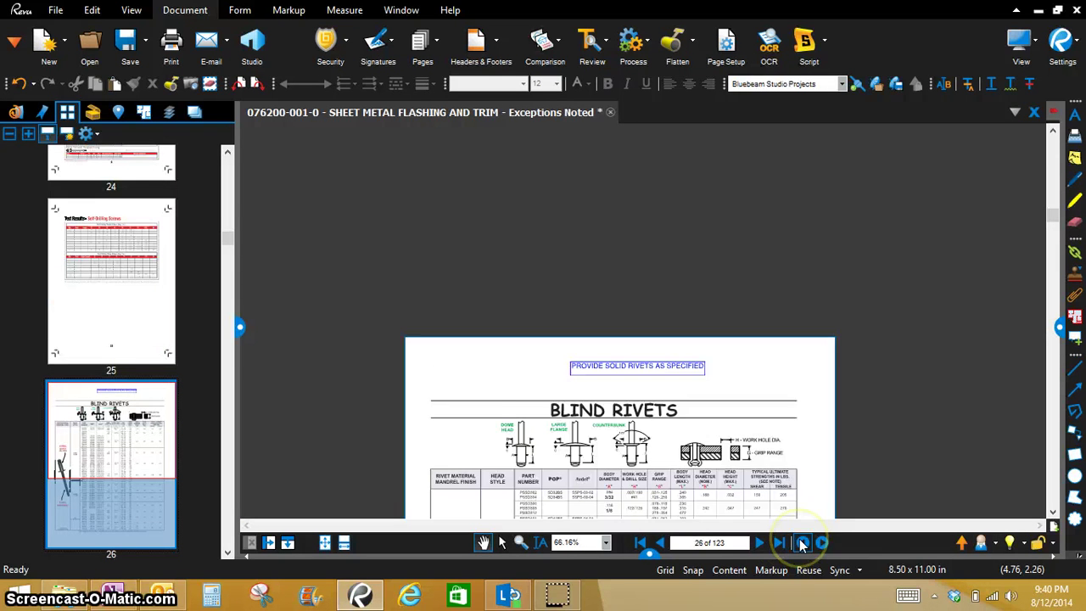
pyautogui.click(802, 543)
pyautogui.click(802, 544)
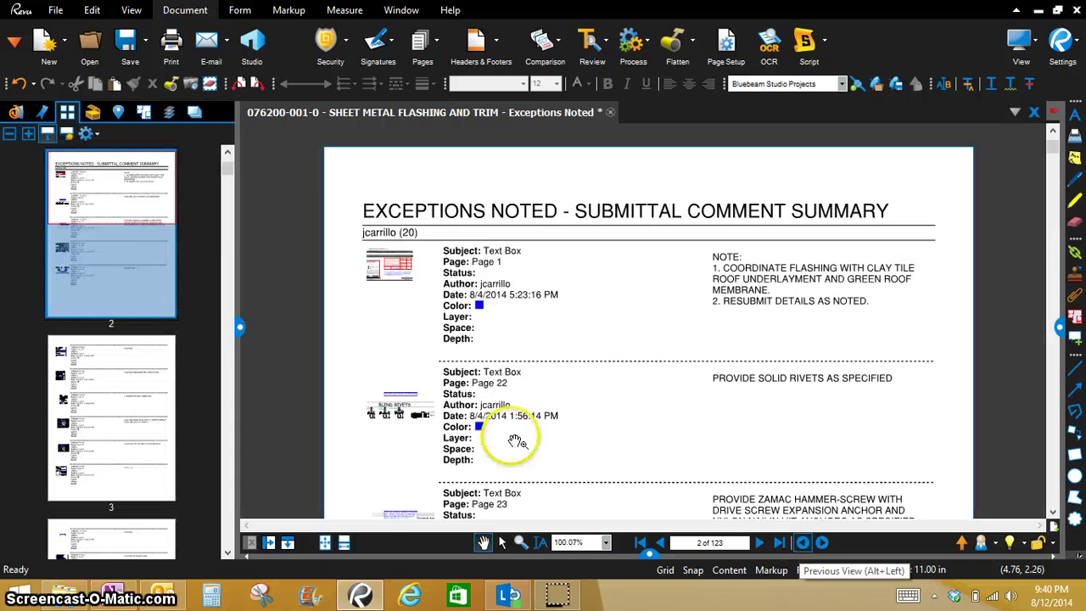
# Follow the summary's preview link for the Arrow markup listed under Page 58
pyautogui.scroll(-1, 516, 436)
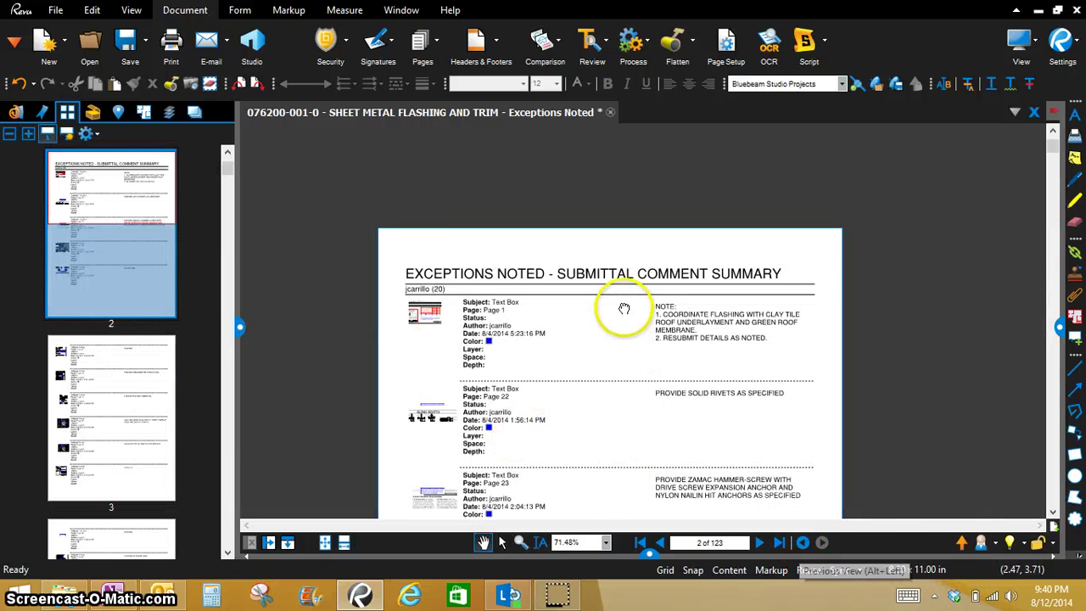
pyautogui.scroll(-3, 624, 308)
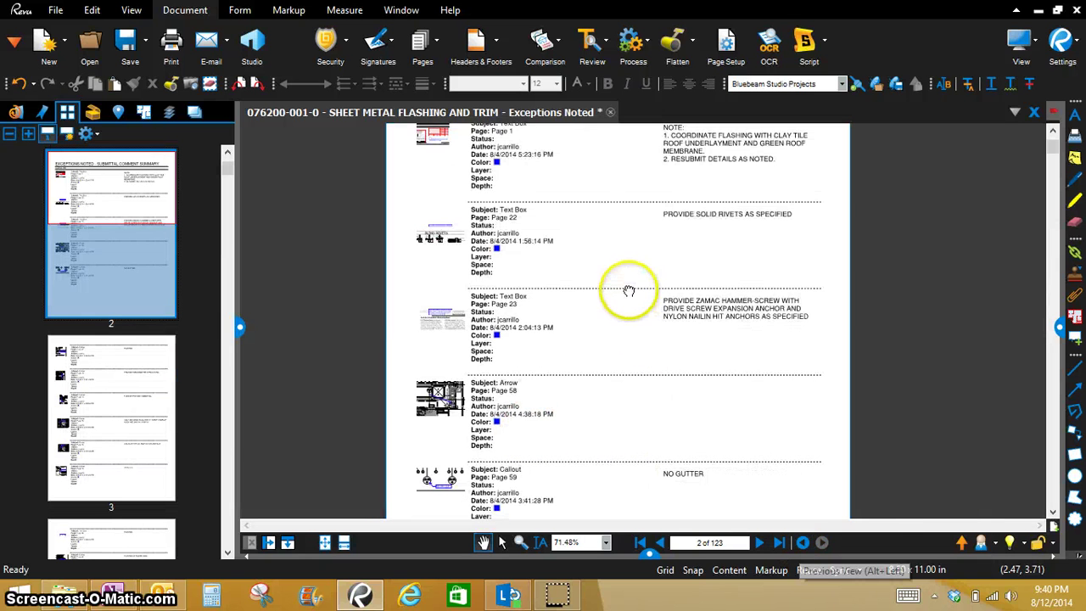
pyautogui.click(439, 410)
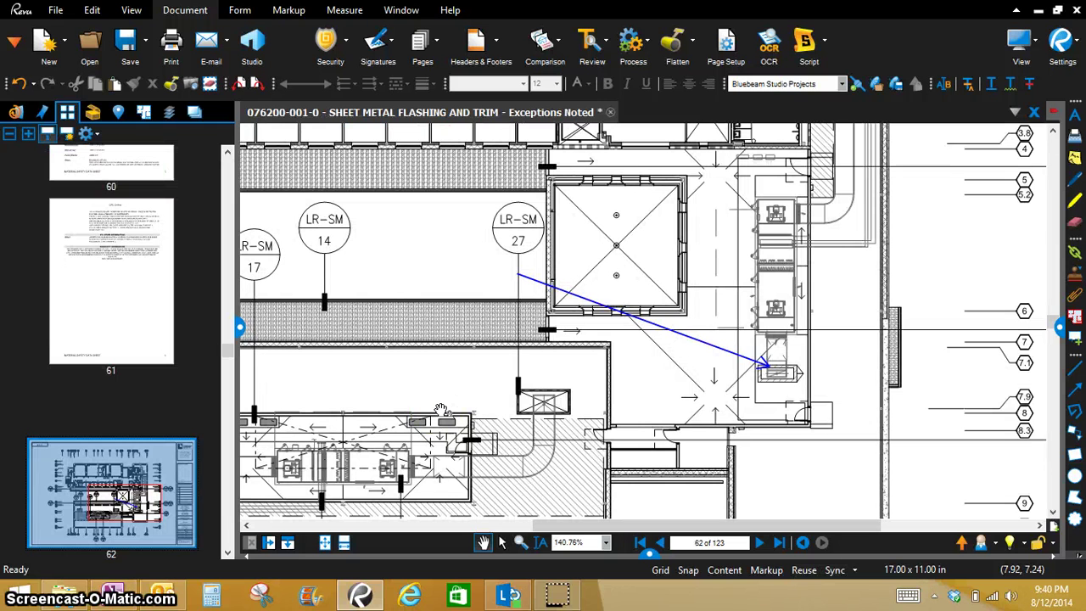